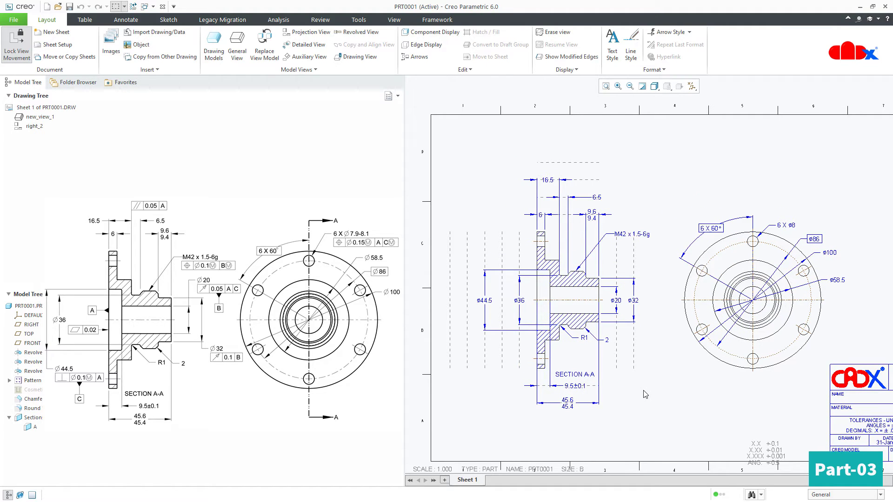
# - Shift the ø36 dimension further left in Section A-A
pyautogui.click(514, 300)
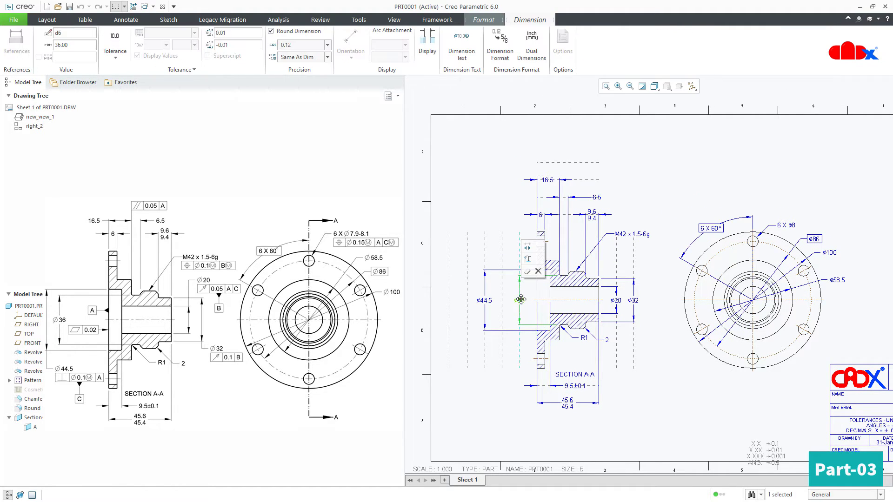
pyautogui.moveTo(515, 300); pyautogui.dragTo(501, 300)
pyautogui.click(650, 374)
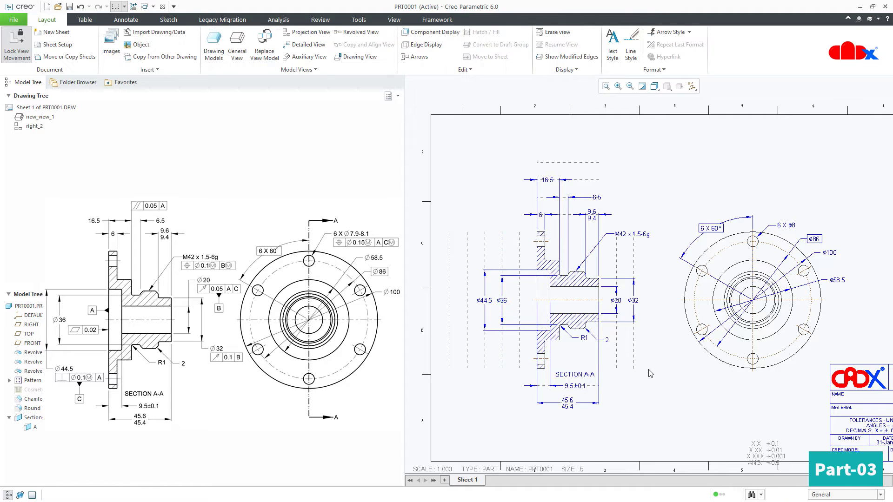
# - Attach datum feature symbol A to the flange face edge and lower it along the face
pyautogui.click(136, 24)
pyautogui.click(344, 45)
pyautogui.scroll(5, 519, 279)
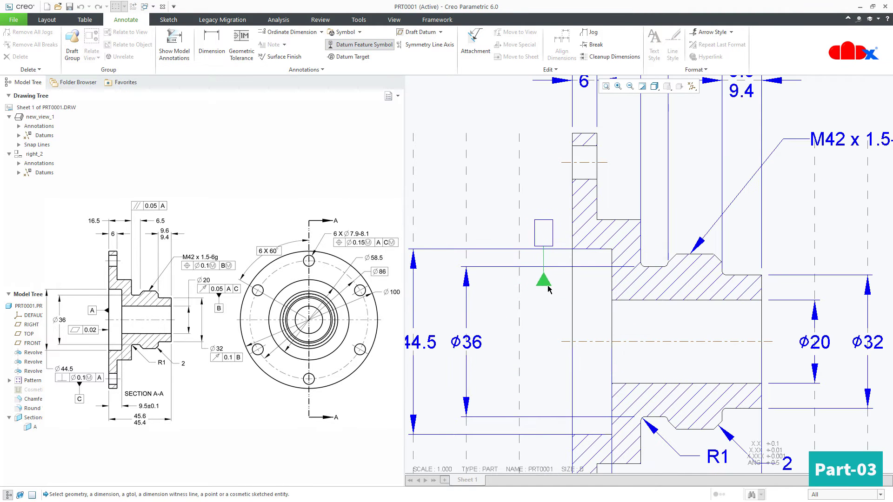
pyautogui.click(572, 282)
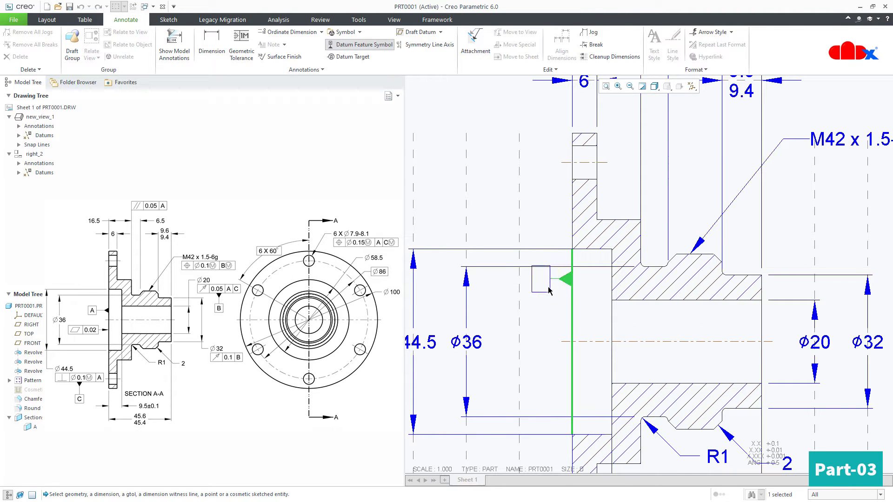
pyautogui.middleClick(523, 292)
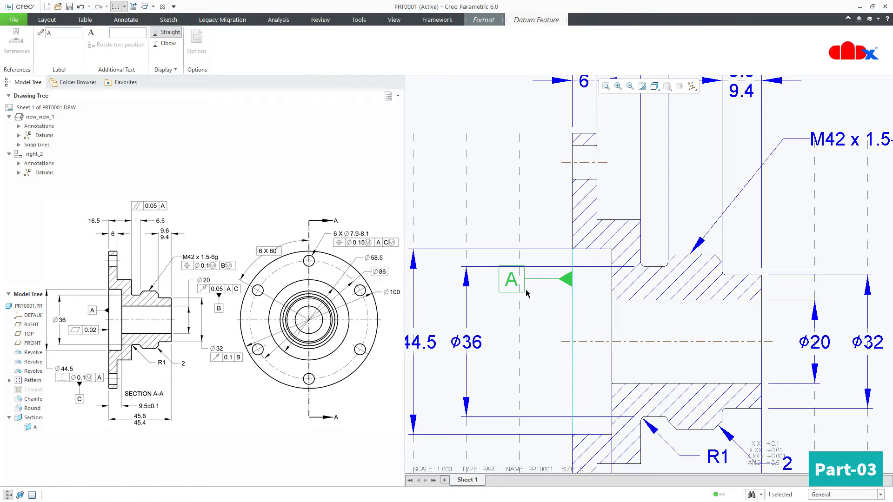
pyautogui.moveTo(514, 281); pyautogui.dragTo(520, 300)
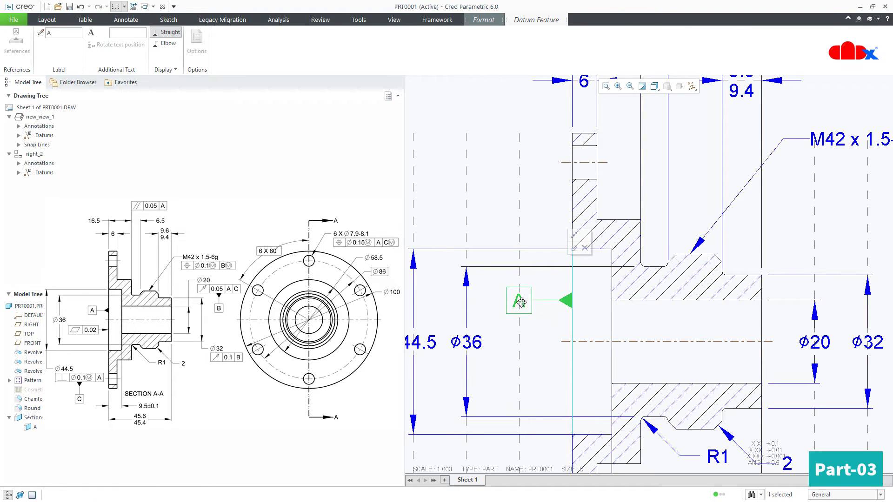
pyautogui.click(534, 350)
pyautogui.scroll(3, 533, 350)
pyautogui.moveTo(536, 344); pyautogui.dragTo(537, 300, button='middle')
# - Add datum feature symbol B on the ø20 bore dimension, placed below it
pyautogui.click(365, 45)
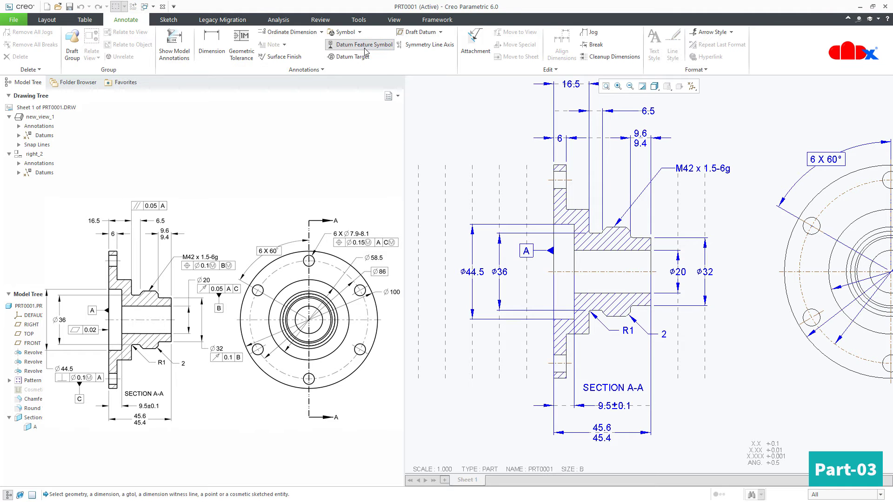
pyautogui.moveTo(604, 251); pyautogui.dragTo(581, 242, button='middle')
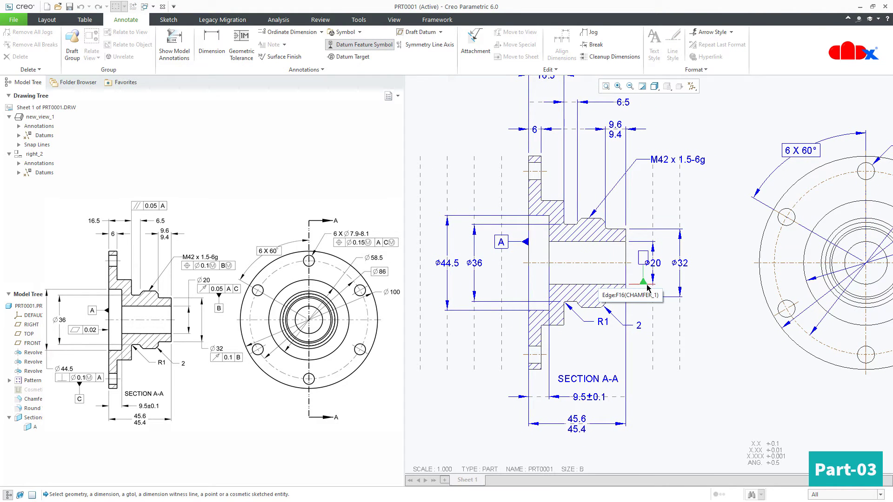
pyautogui.click(656, 301)
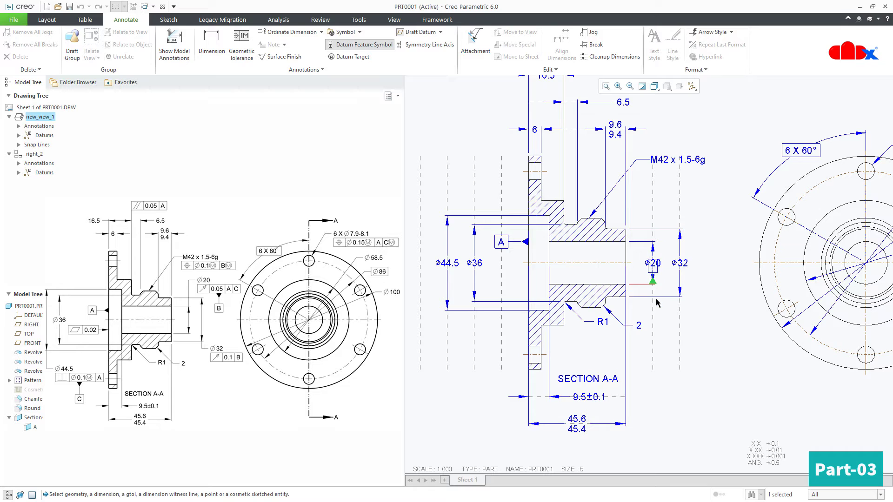
pyautogui.click(658, 338)
pyautogui.click(668, 364)
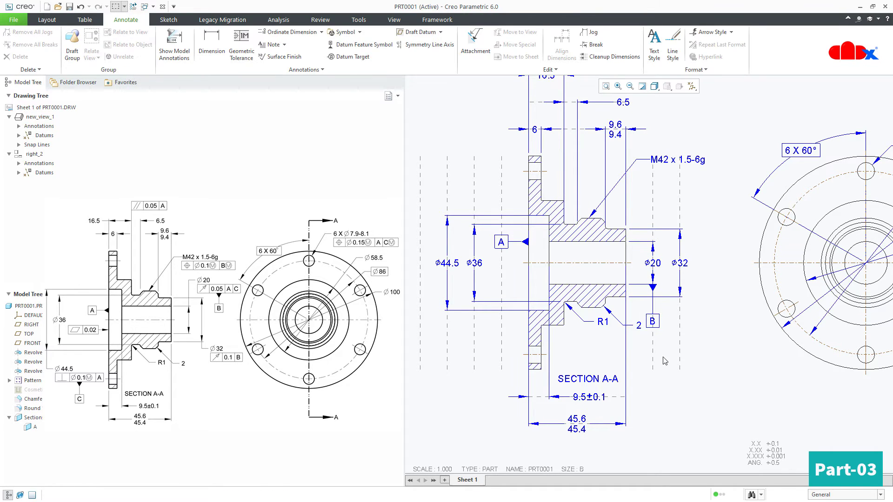
# - Add datum feature symbol C on the ø44.5 witness line, placed below the diameter
pyautogui.click(374, 45)
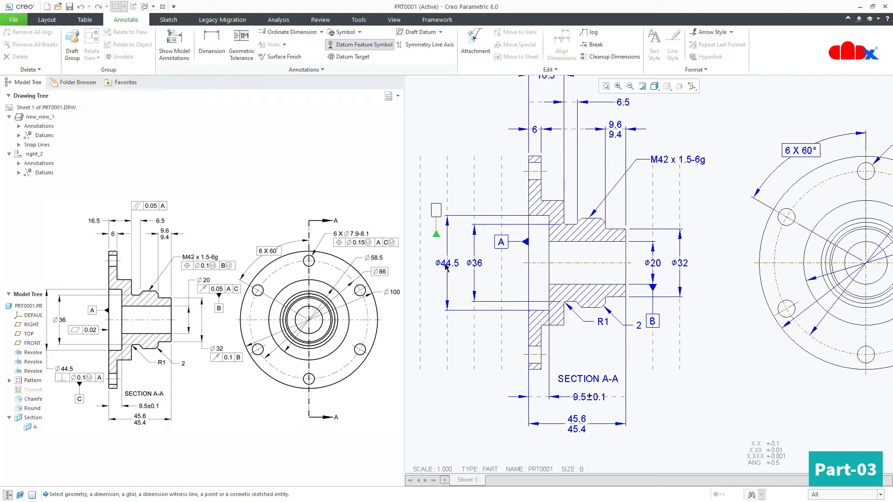
pyautogui.click(446, 313)
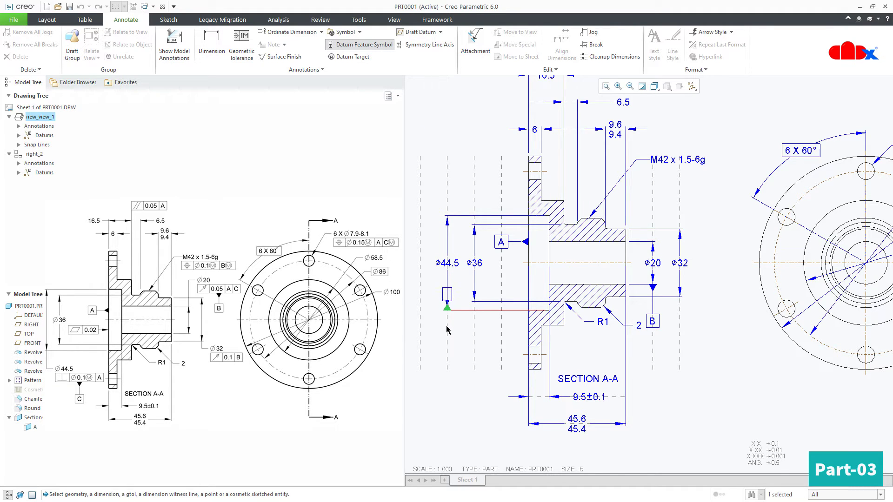
pyautogui.middleClick(447, 358)
pyautogui.click(458, 404)
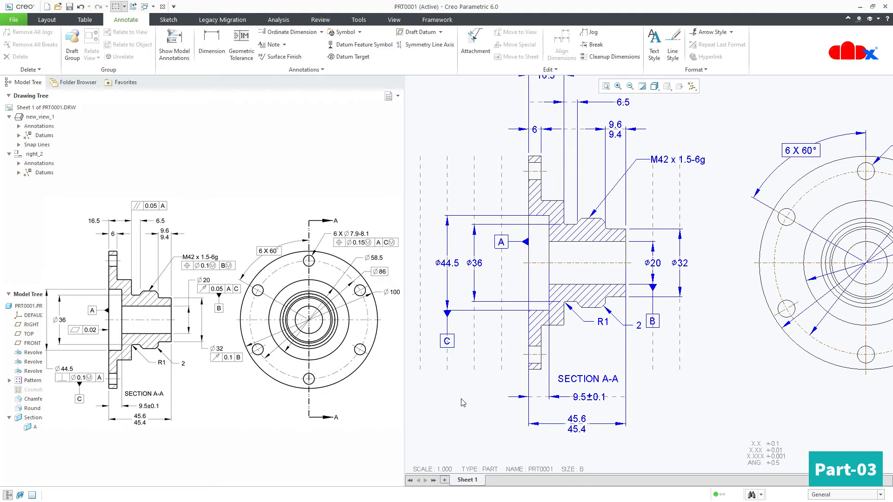
pyautogui.scroll(-2, 462, 402)
# - Start a geometric tolerance attached to the flange face edge beside datum A
pyautogui.moveTo(472, 403)
pyautogui.mouseDown(button='middle')
pyautogui.moveTo(462, 405)
pyautogui.moveTo(659, 406)
pyautogui.mouseUp(button='middle')
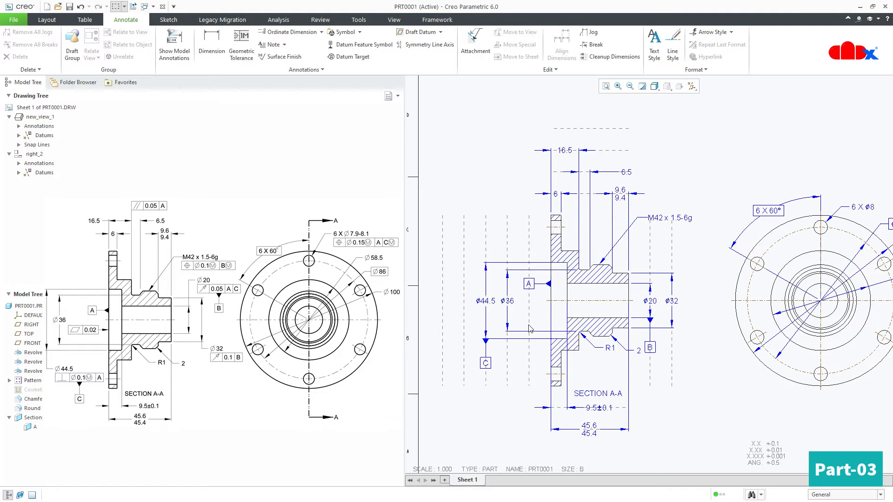
pyautogui.moveTo(848, 393); pyautogui.dragTo(795, 394, button='middle')
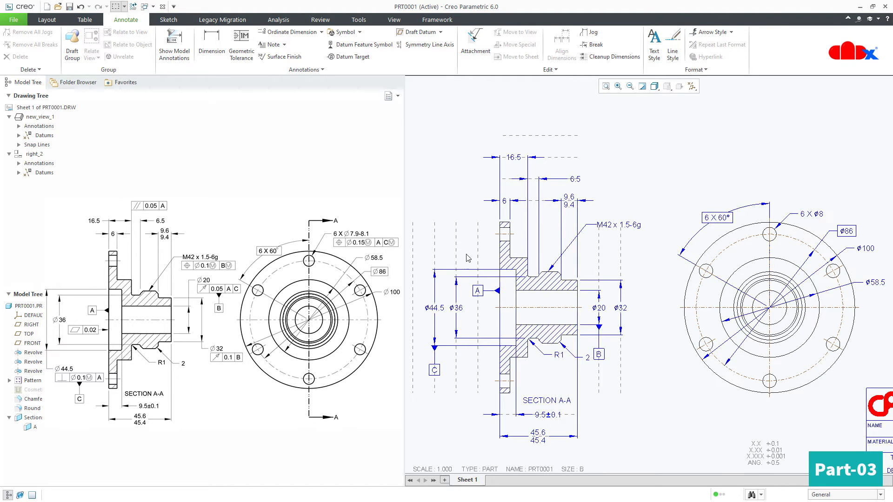
pyautogui.click(242, 60)
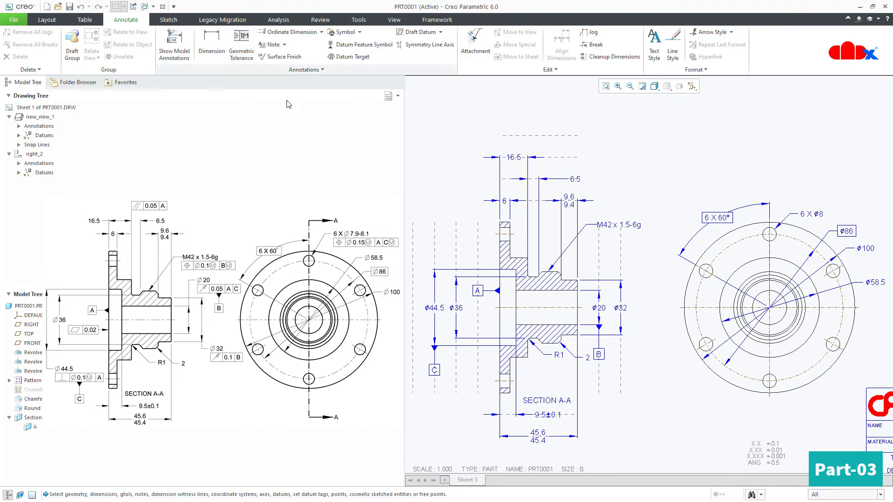
pyautogui.scroll(3, 580, 274)
pyautogui.click(581, 275)
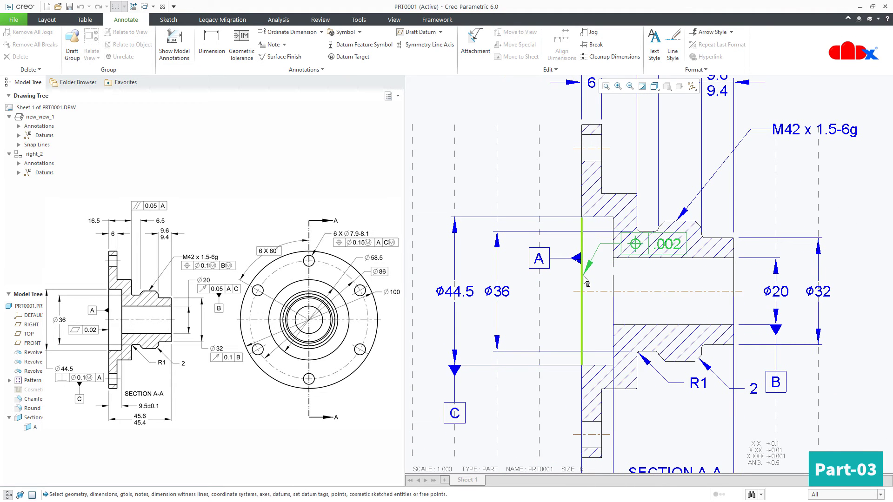
# - Place the tolerance frame beside datum A and make it a Flatness tolerance
pyautogui.middleClick(556, 282)
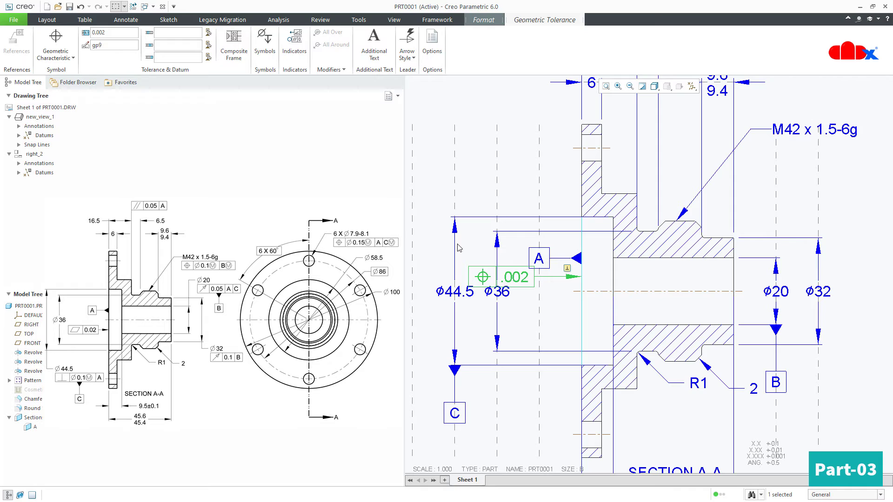
pyautogui.click(73, 56)
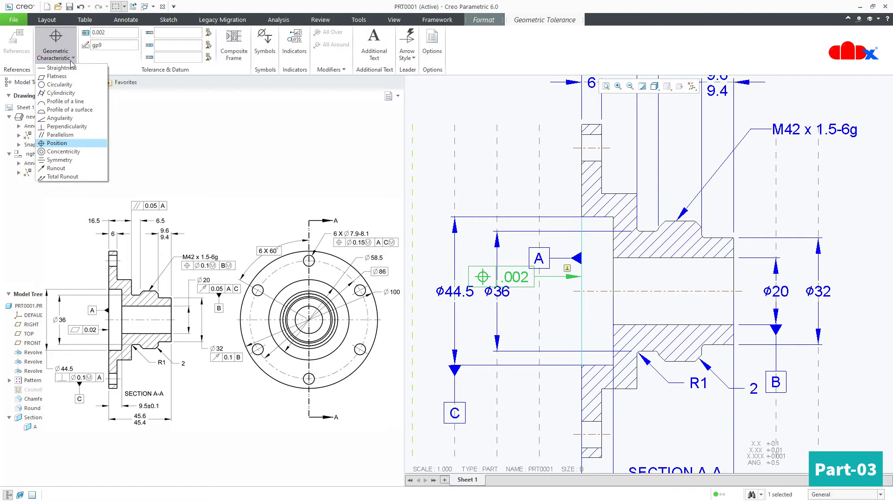
pyautogui.click(77, 77)
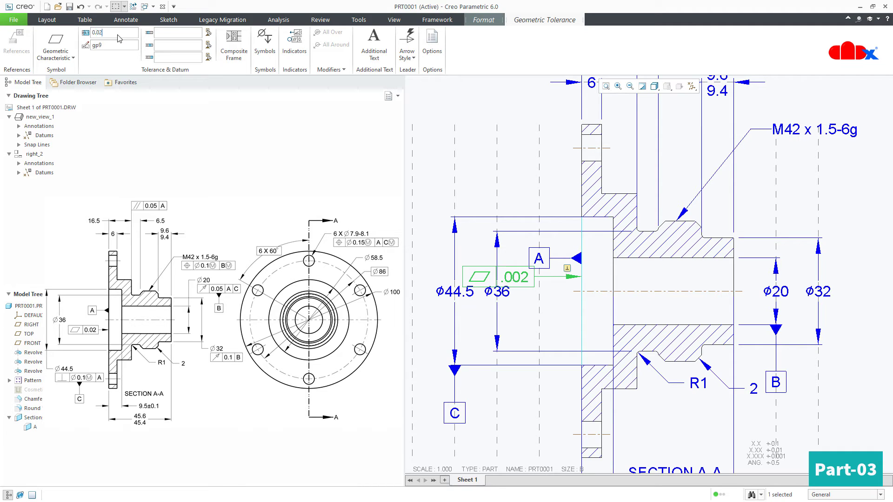
pyautogui.click(498, 194)
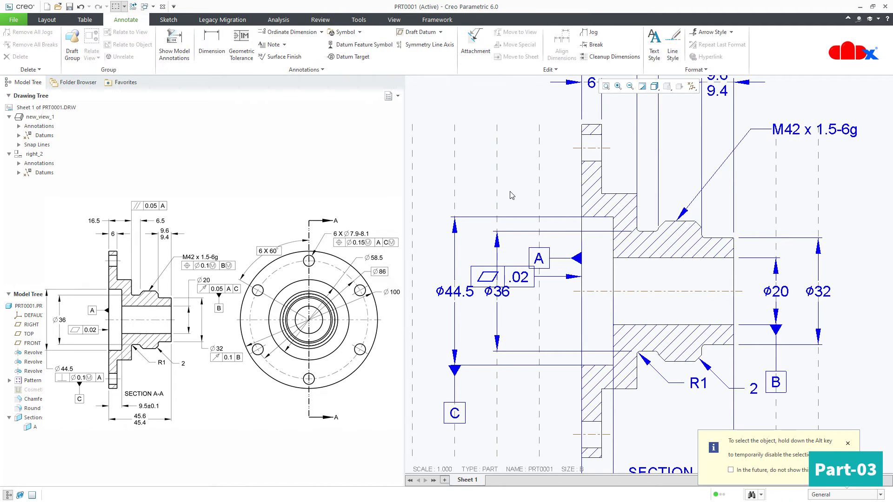
pyautogui.scroll(3, 512, 197)
# - Move the ø44.5 and ø36 dimensions further left
pyautogui.moveTo(546, 265); pyautogui.dragTo(576, 268, button='middle')
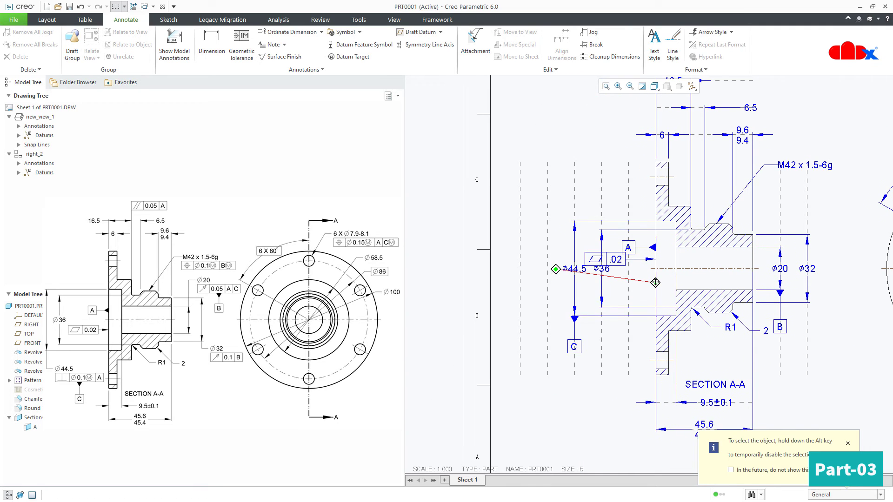
pyautogui.click(578, 270)
pyautogui.moveTo(579, 270); pyautogui.dragTo(521, 268)
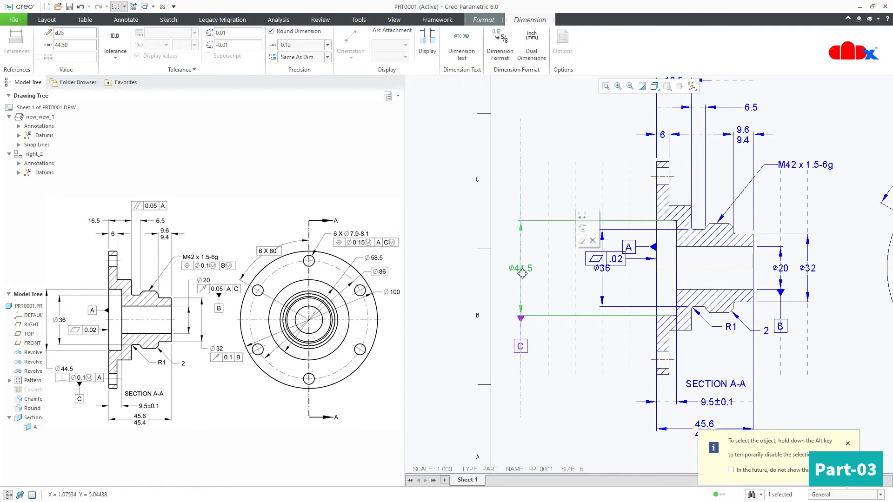
pyautogui.click(603, 270)
pyautogui.moveTo(604, 269); pyautogui.dragTo(575, 269)
# - Lower the .02 flatness frame and its leader end so they line up
pyautogui.click(610, 392)
pyautogui.moveTo(607, 393); pyautogui.dragTo(564, 407, button='middle')
pyautogui.click(576, 274)
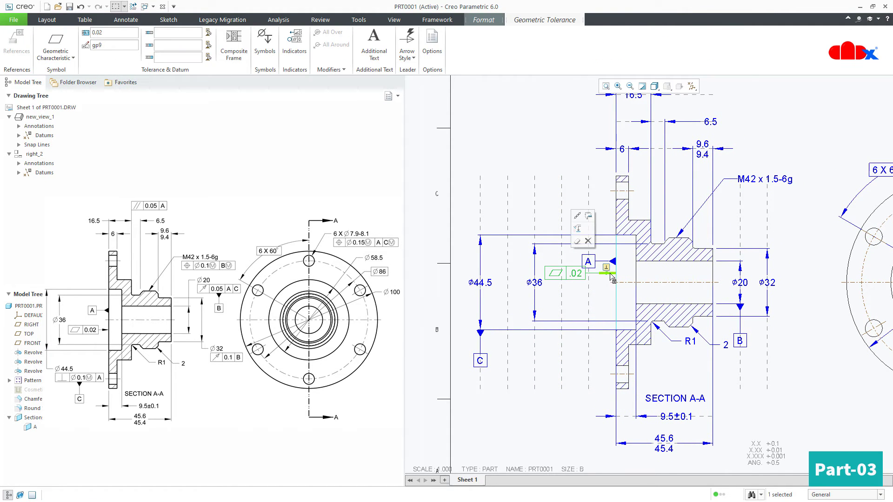
pyautogui.moveTo(615, 275); pyautogui.dragTo(614, 289)
pyautogui.moveTo(565, 272)
pyautogui.mouseDown()
pyautogui.moveTo(564, 289)
pyautogui.moveTo(573, 289)
pyautogui.mouseUp()
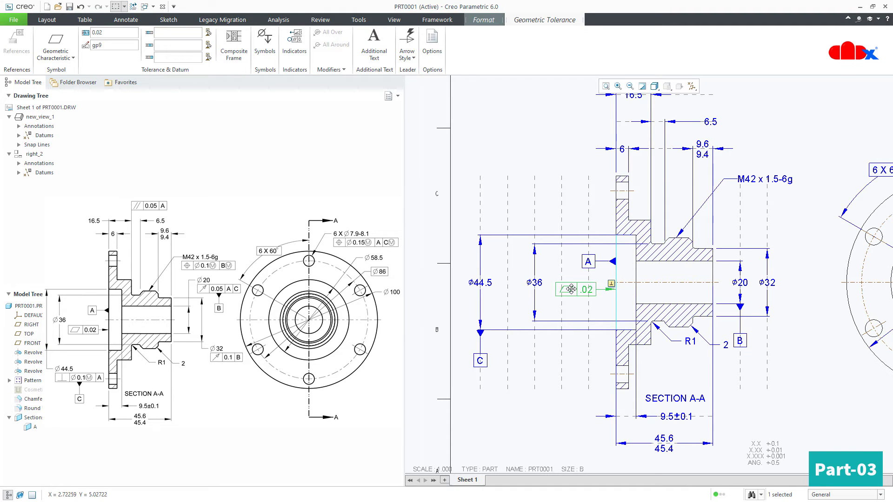
pyautogui.click(578, 396)
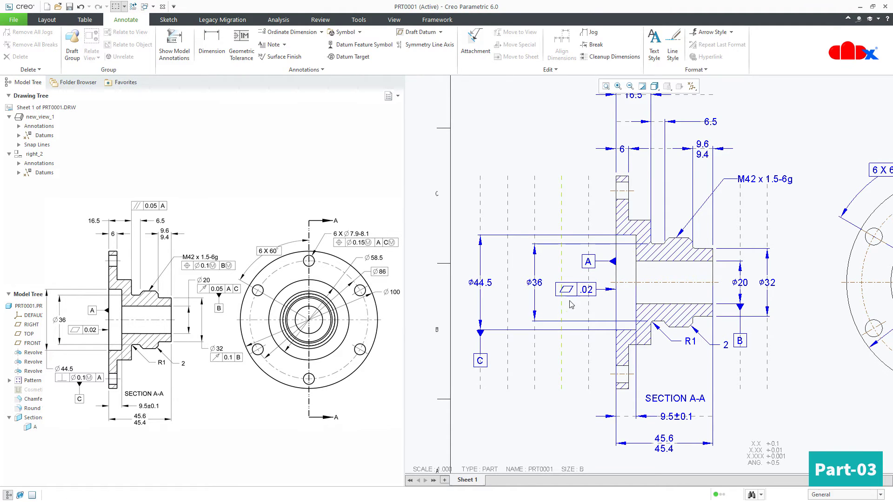
# - Zoom out to show both views and start another geometric tolerance
pyautogui.scroll(-2, 560, 387)
pyautogui.moveTo(567, 420); pyautogui.dragTo(518, 392, button='middle')
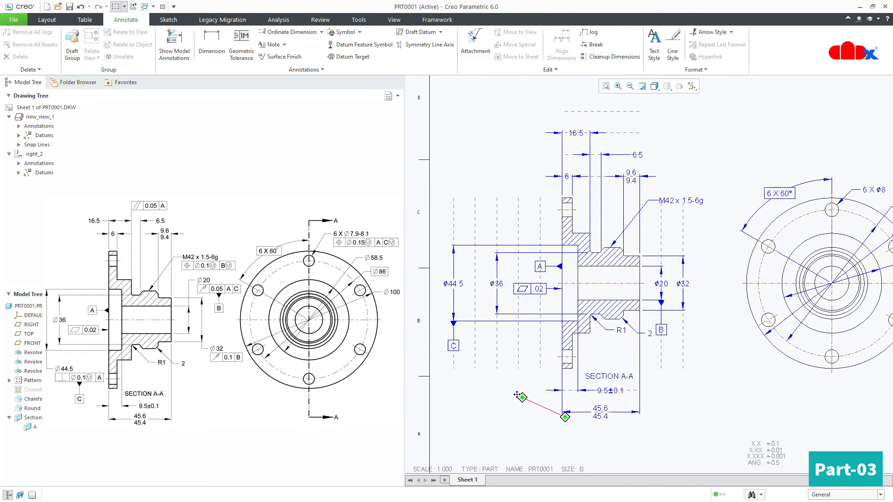
pyautogui.moveTo(754, 401); pyautogui.dragTo(727, 413, button='middle')
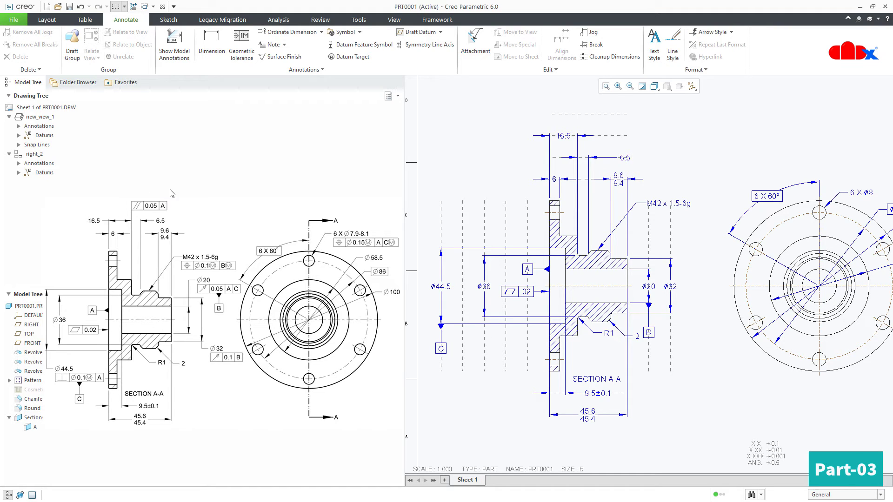
pyautogui.click(241, 44)
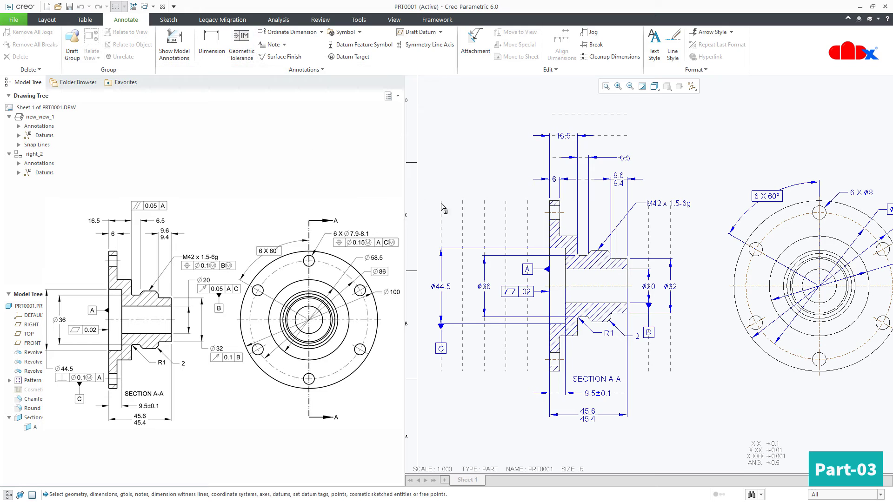
# - Attach a new .02 flatness frame to the hub shoulder edge
pyautogui.click(599, 249)
pyautogui.scroll(3, 576, 246)
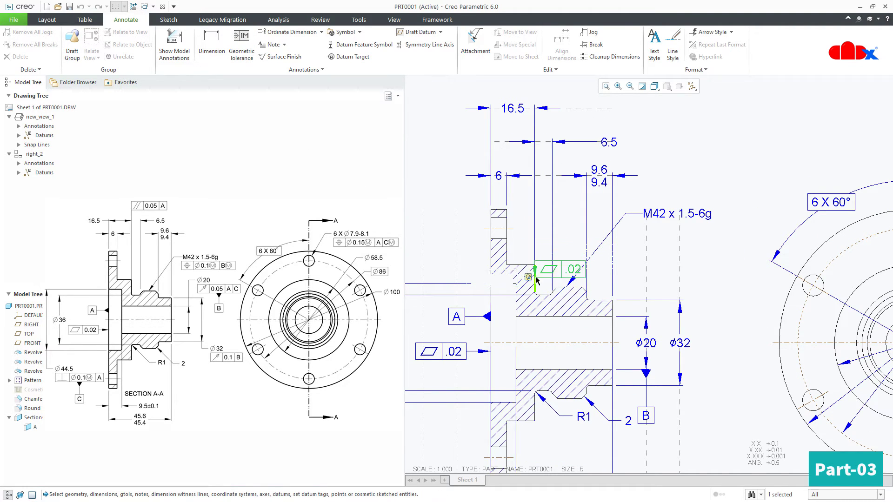
pyautogui.middleClick(536, 239)
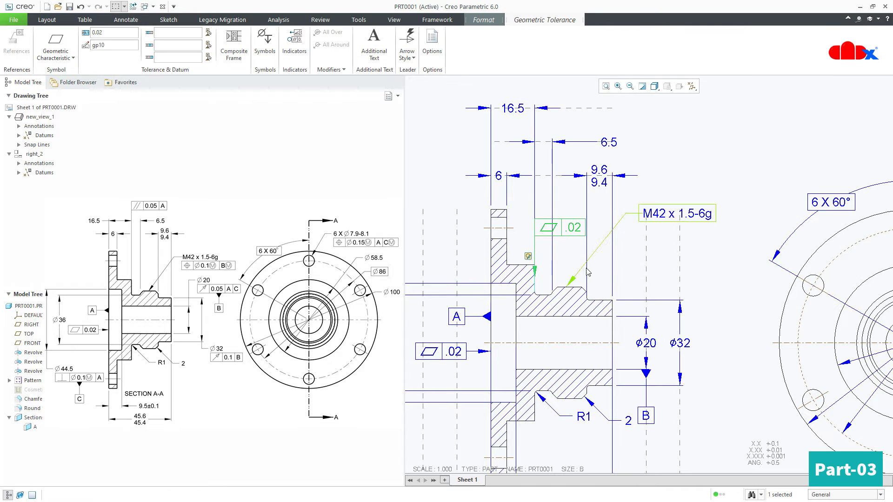
pyautogui.click(620, 276)
# - Move the new flatness frame above the 16.5 dimension and select its leader
pyautogui.scroll(-2, 572, 272)
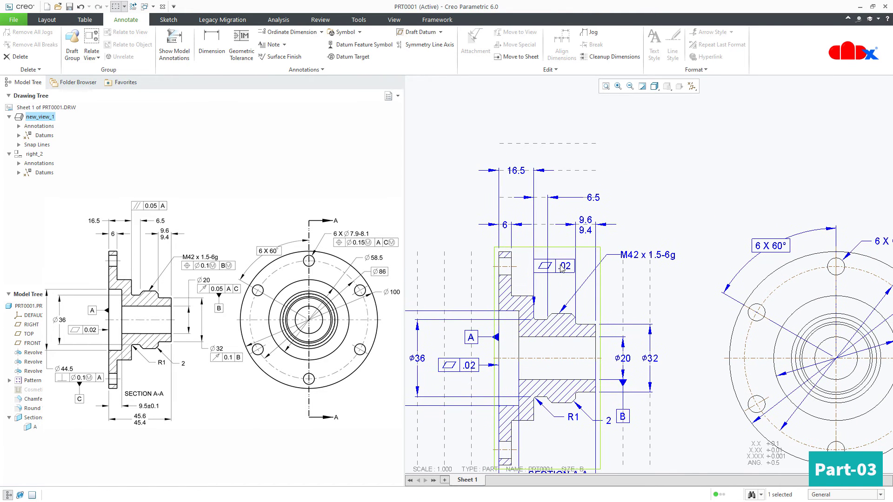
pyautogui.click(564, 271)
pyautogui.moveTo(564, 270); pyautogui.dragTo(556, 142)
pyautogui.click(567, 153)
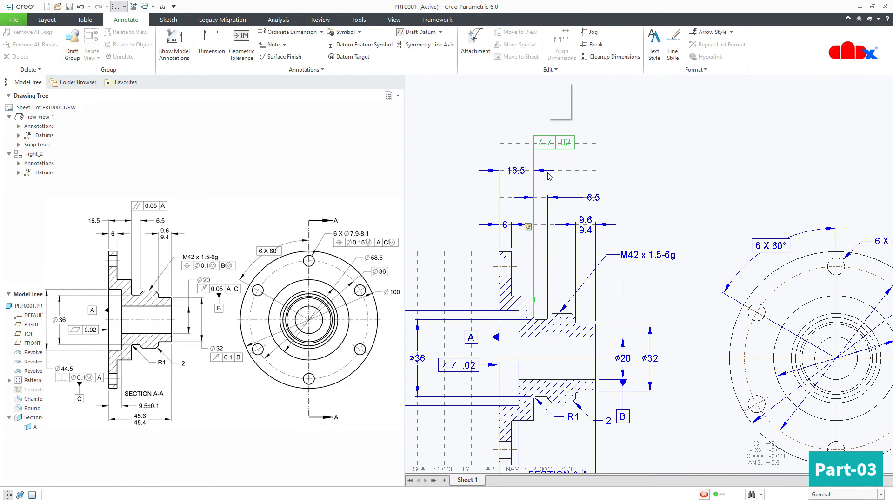
pyautogui.click(568, 153)
pyautogui.click(533, 300)
pyautogui.rightClick(534, 301)
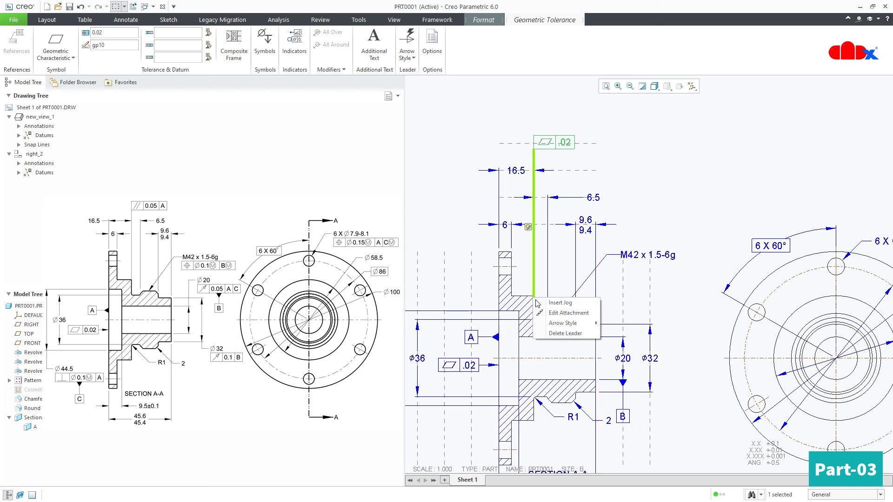
# - Change the frame above 16.5 to a 0.05 parallelism tolerance referencing datum A
pyautogui.click(606, 337)
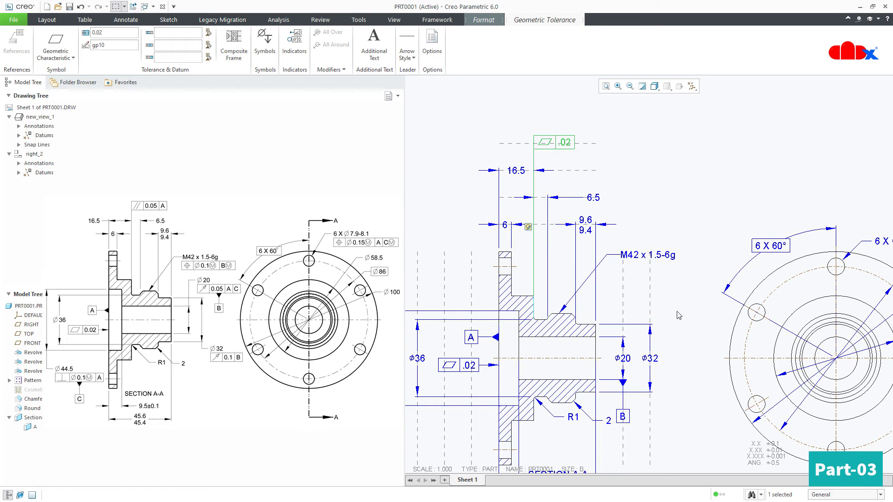
pyautogui.click(556, 145)
pyautogui.click(56, 44)
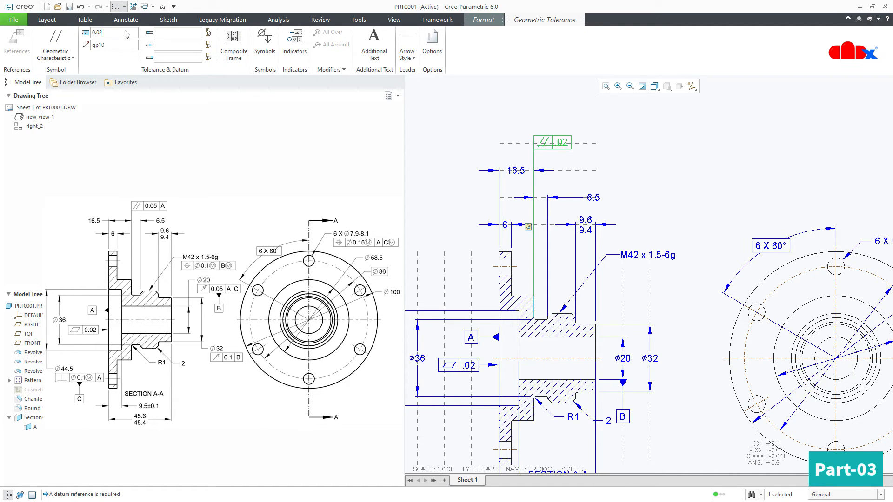
pyautogui.click(187, 34)
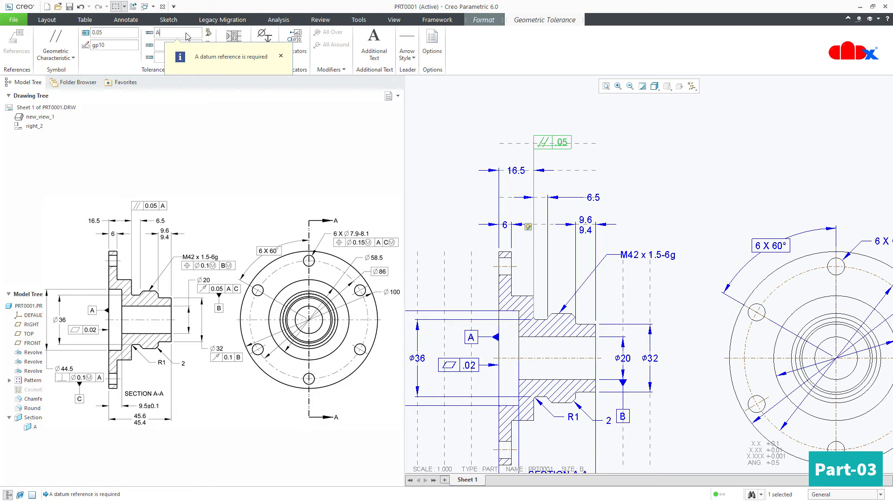
pyautogui.click(631, 135)
pyautogui.moveTo(633, 219); pyautogui.dragTo(689, 189, button='middle')
# - Attach a perpendicularity tolerance frame to the ø44.5 dimension
pyautogui.scroll(1, 689, 190)
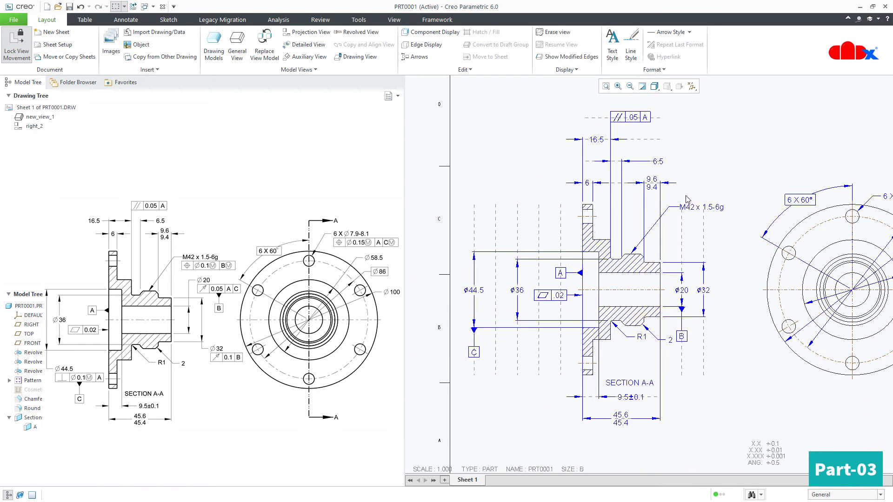
pyautogui.scroll(1, 690, 233)
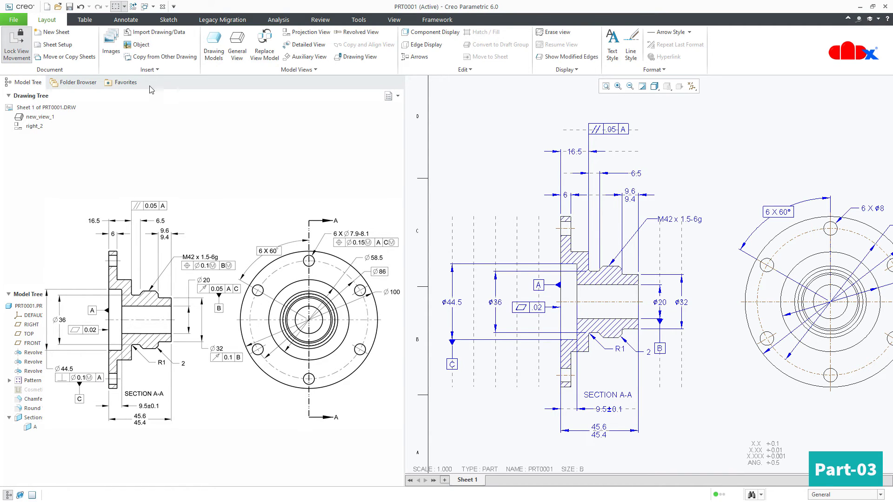
pyautogui.click(133, 23)
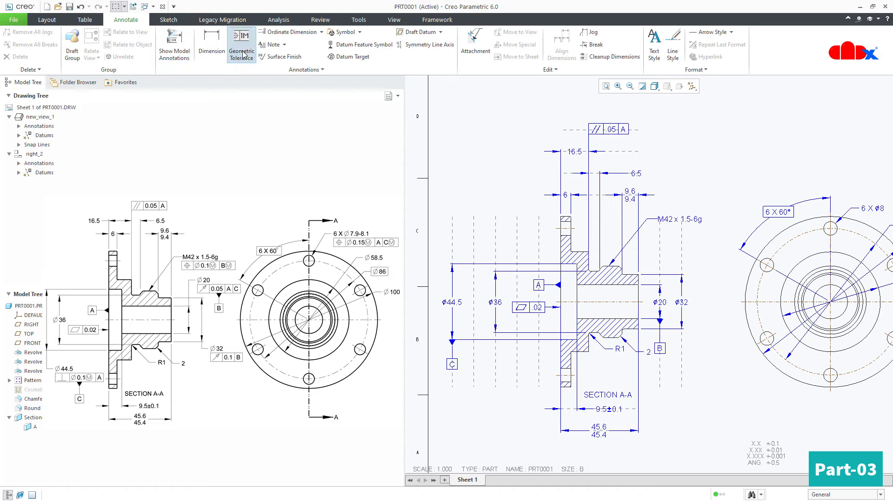
pyautogui.click(451, 305)
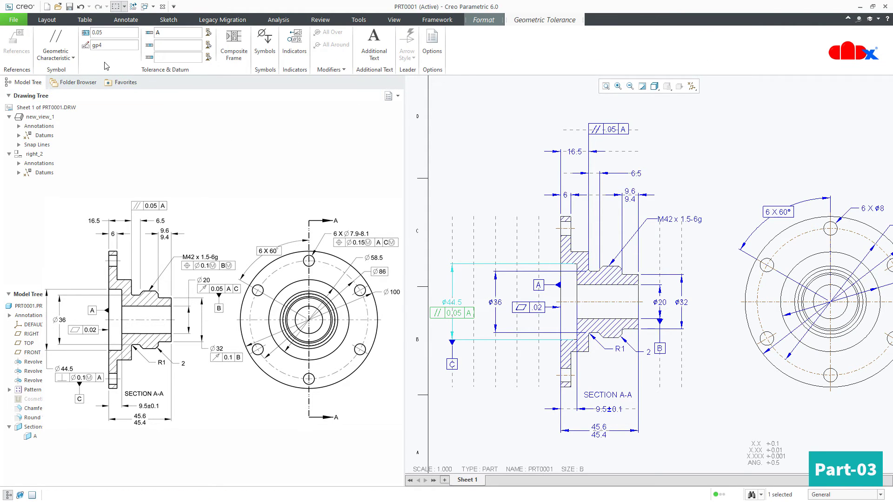
pyautogui.click(73, 57)
pyautogui.click(60, 133)
# - Set the perpendicularity value to ⌀0.1 with maximum material condition, referencing datum A
pyautogui.click(268, 40)
pyautogui.click(371, 123)
pyautogui.click(130, 35)
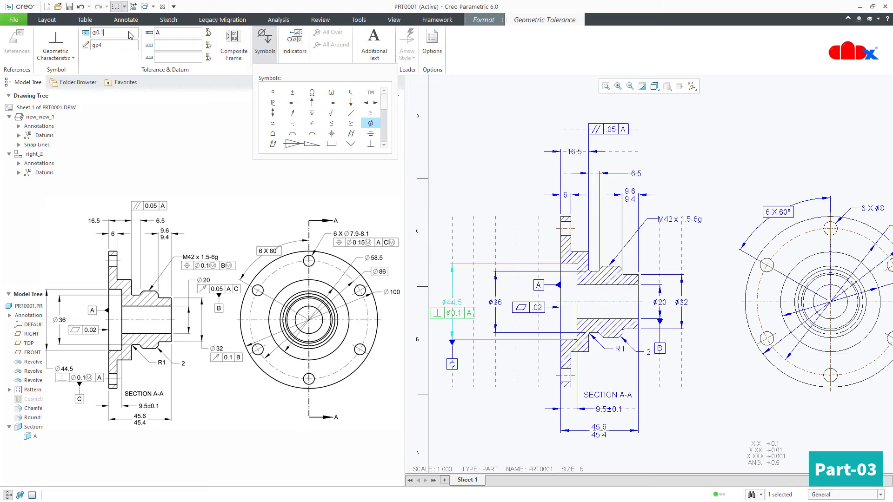
pyautogui.scroll(-3, 317, 120)
pyautogui.scroll(3, 317, 120)
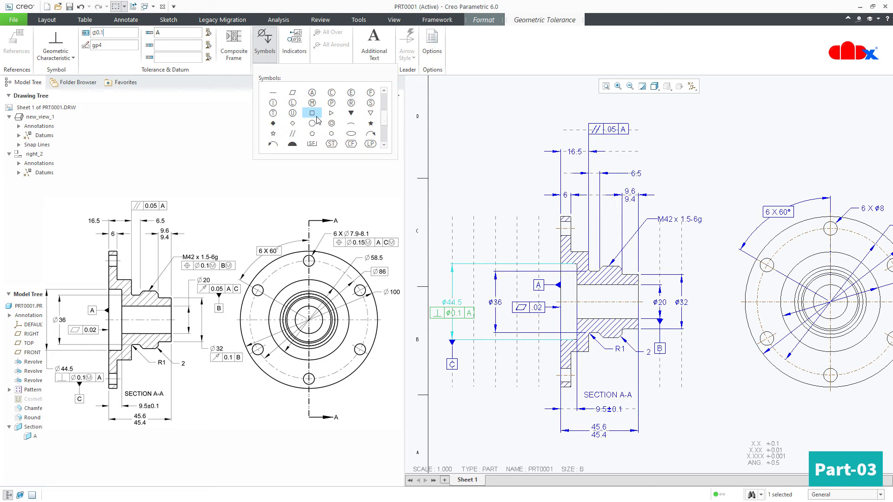
pyautogui.click(312, 102)
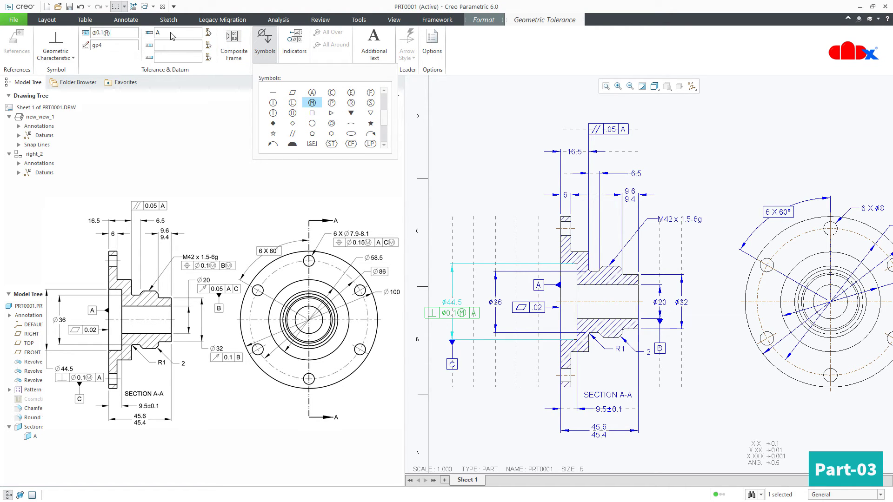
pyautogui.click(483, 143)
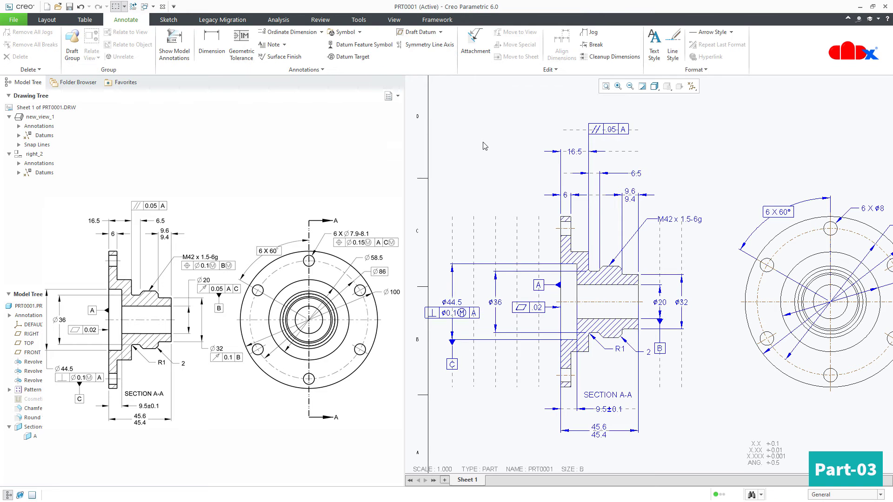
# - Move the ⌀44.5 dimension and its perpendicularity frame lower on the sheet
pyautogui.moveTo(505, 214); pyautogui.dragTo(542, 191, button='middle')
pyautogui.click(493, 282)
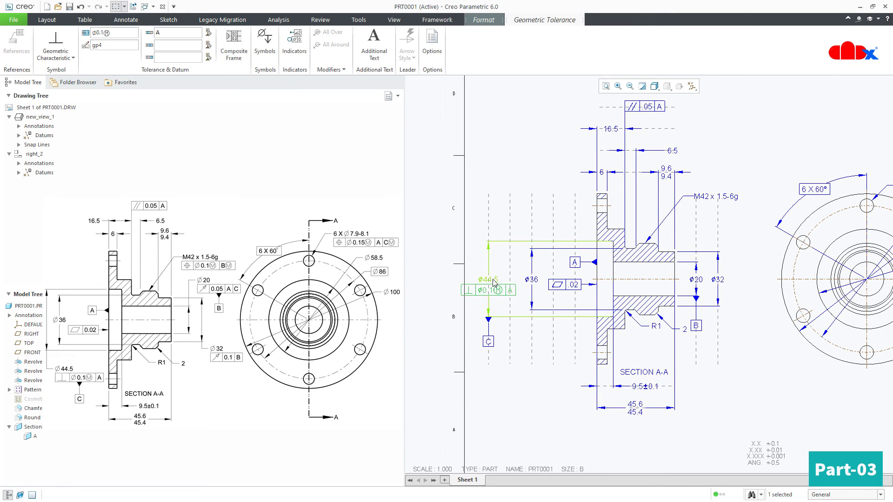
pyautogui.moveTo(493, 281); pyautogui.dragTo(494, 366)
pyautogui.click(497, 410)
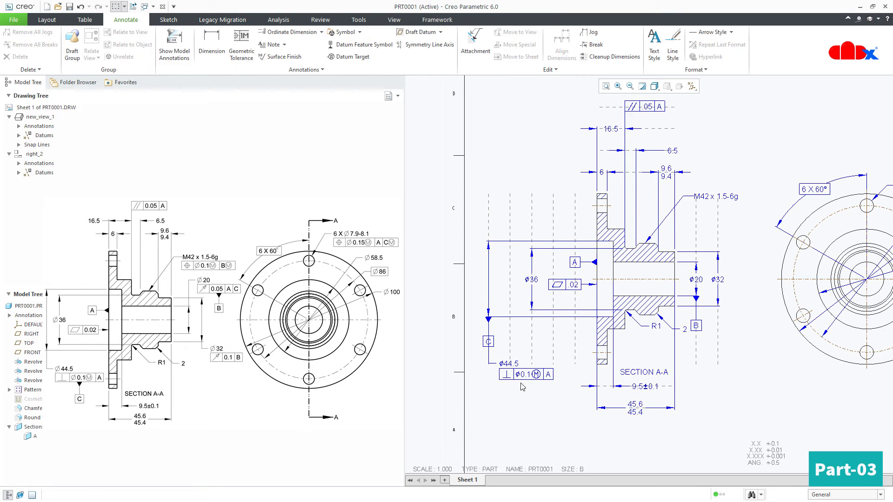
# - Attach datum C so it hangs below the ⌀0.1 perpendicularity frame
pyautogui.click(490, 342)
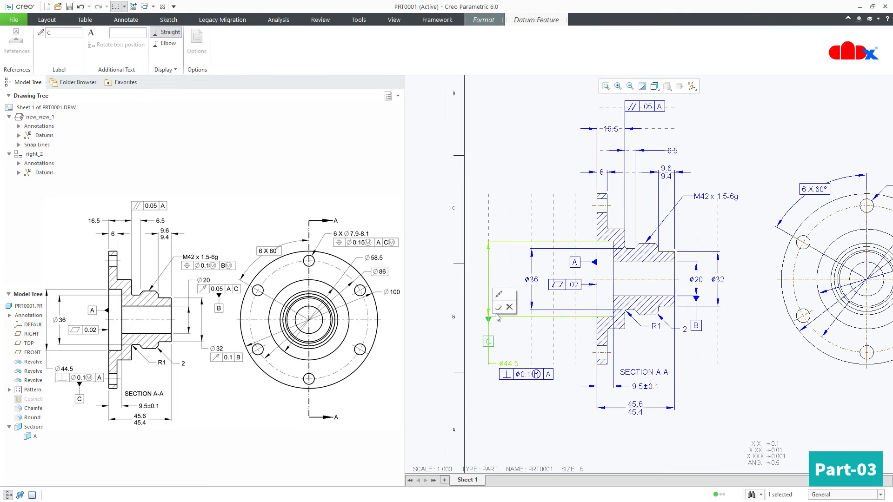
pyautogui.moveTo(488, 342); pyautogui.dragTo(526, 379)
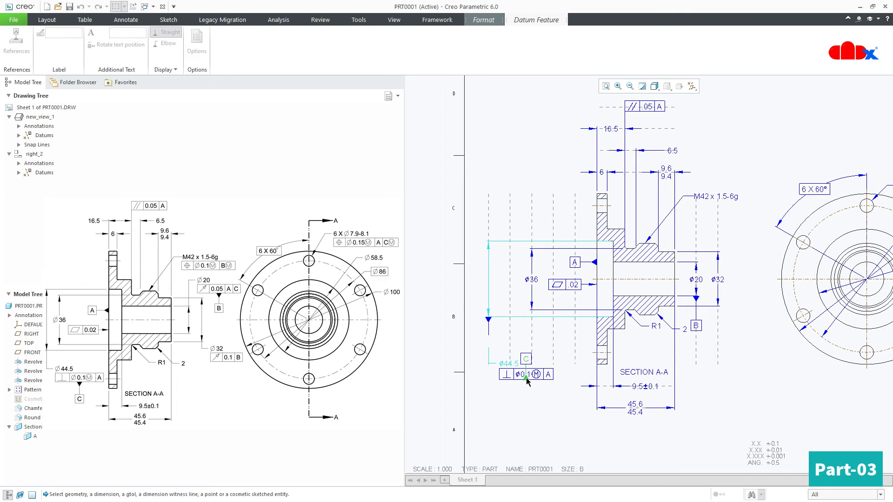
pyautogui.click(525, 375)
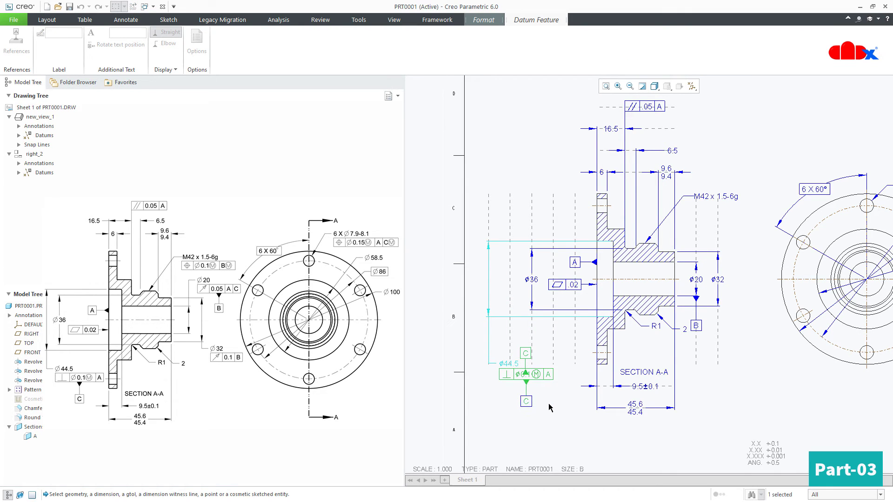
pyautogui.click(554, 416)
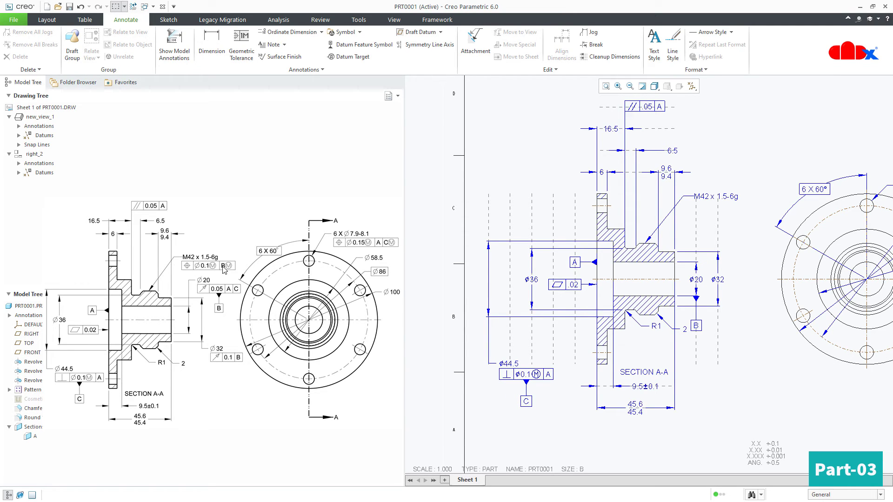
# - Place a Position tolerance frame by the M42 x 1.5-6g thread note
pyautogui.click(241, 47)
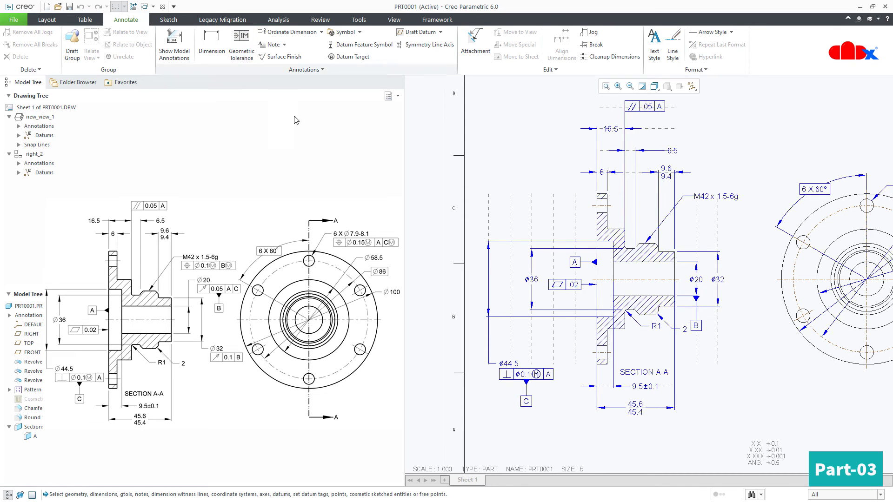
pyautogui.scroll(5, 684, 307)
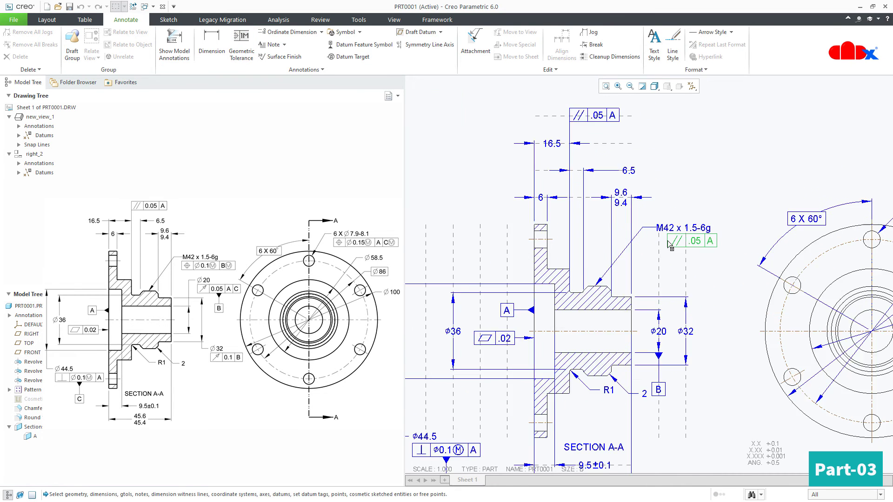
pyautogui.click(652, 245)
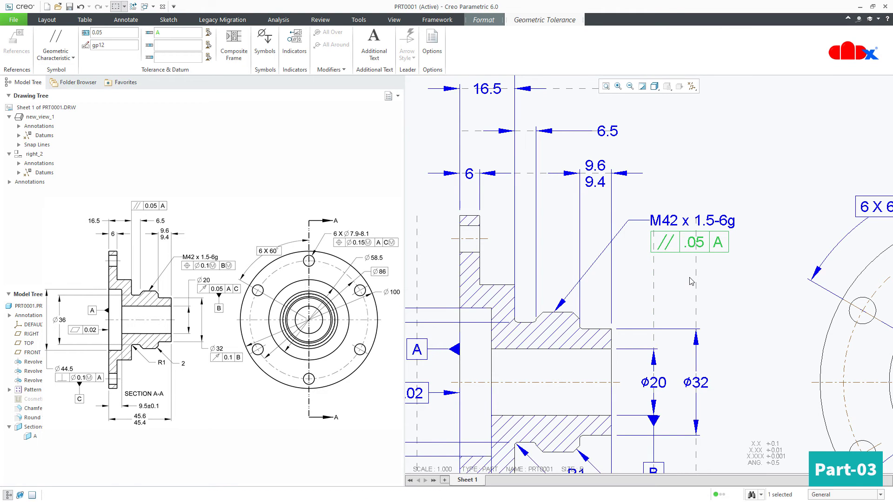
pyautogui.click(73, 59)
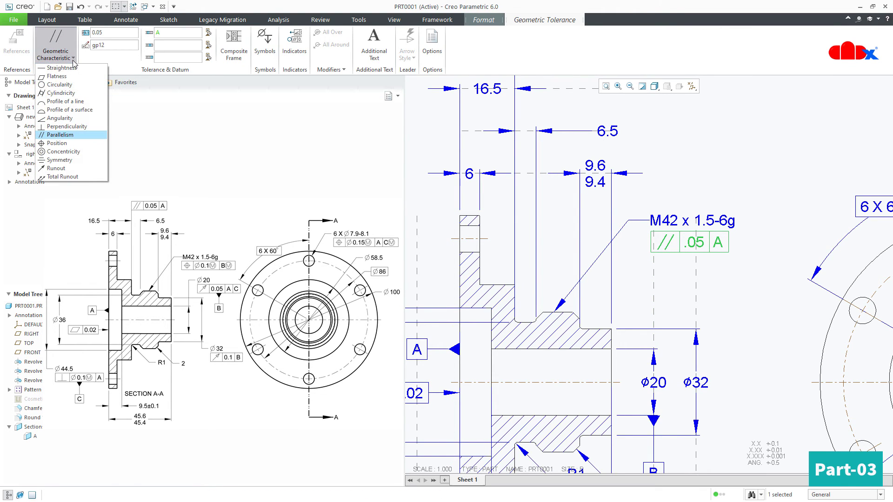
pyautogui.click(54, 144)
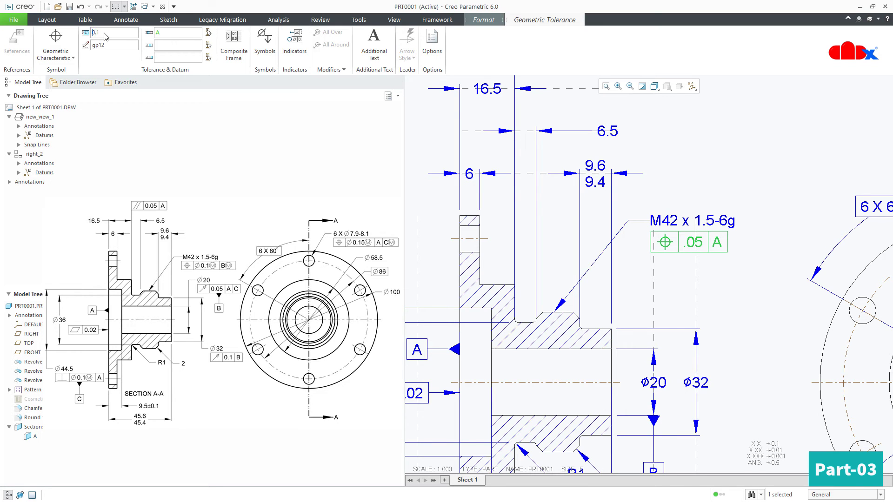
# - Set the position tolerance to ⌀.1 Ⓜ referencing datum B
pyautogui.click(264, 42)
pyautogui.click(370, 122)
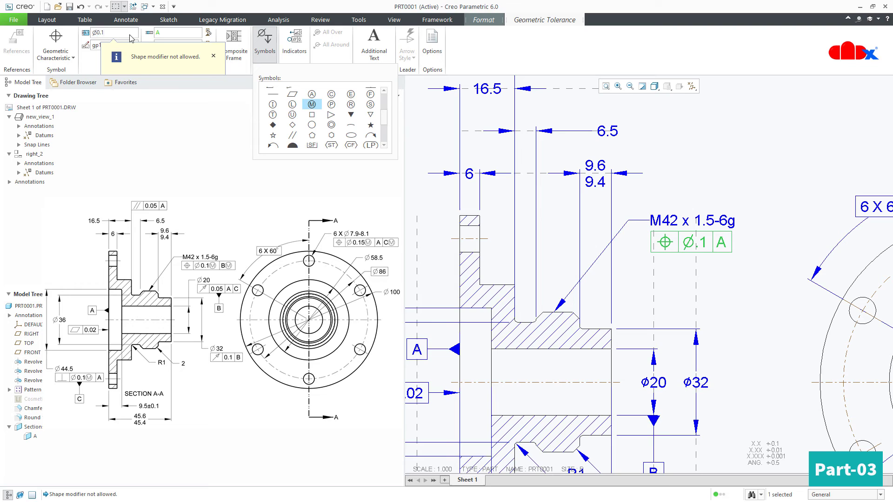
pyautogui.click(311, 104)
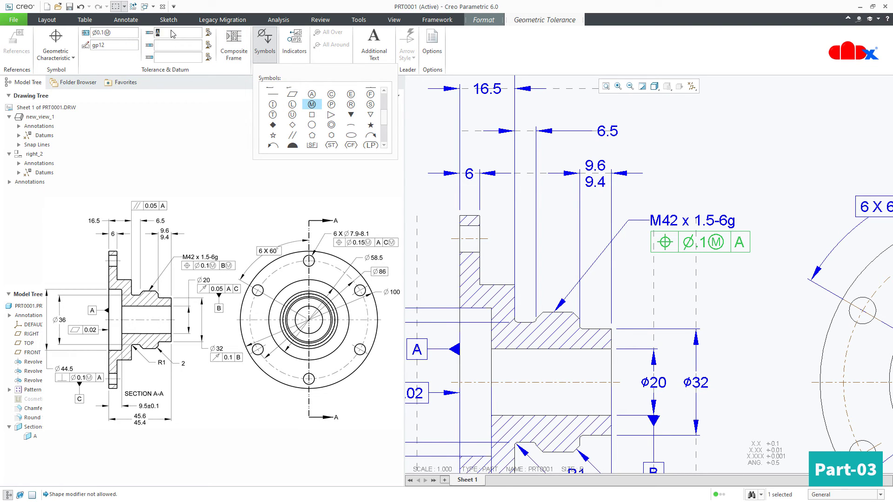
pyautogui.click(688, 151)
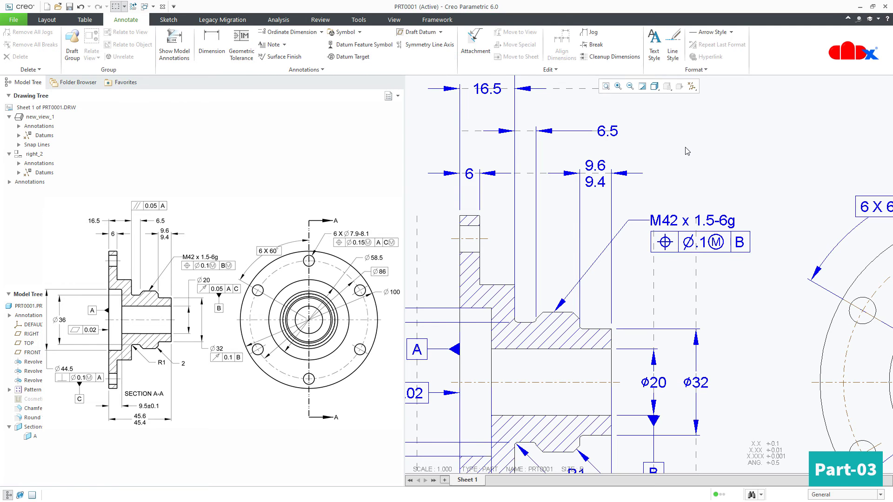
# - Move the M42 x 1.5-6g note down to sit just above the position frame
pyautogui.moveTo(764, 215); pyautogui.dragTo(729, 224, button='middle')
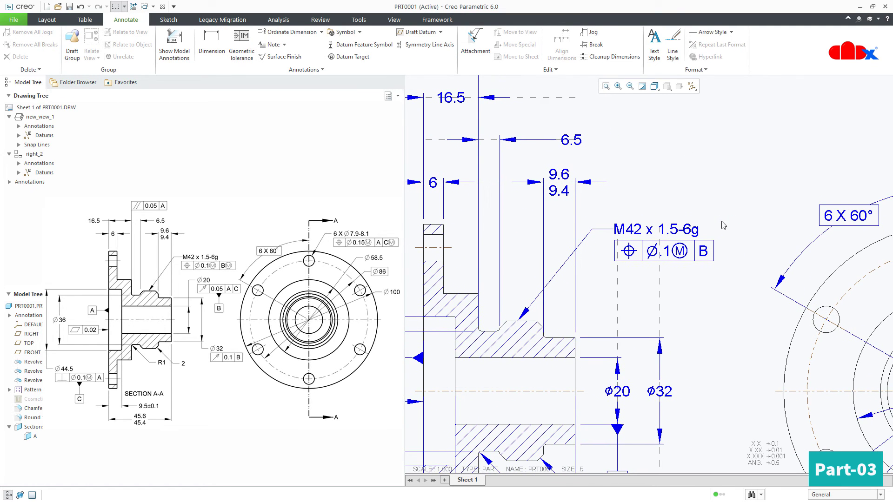
pyautogui.doubleClick(683, 232)
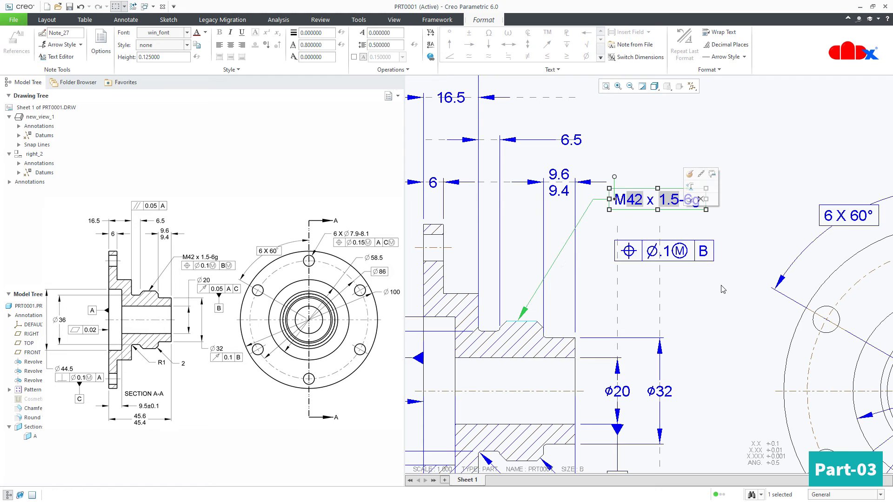
pyautogui.click(721, 287)
pyautogui.click(684, 205)
pyautogui.moveTo(685, 210); pyautogui.dragTo(685, 241)
pyautogui.click(695, 279)
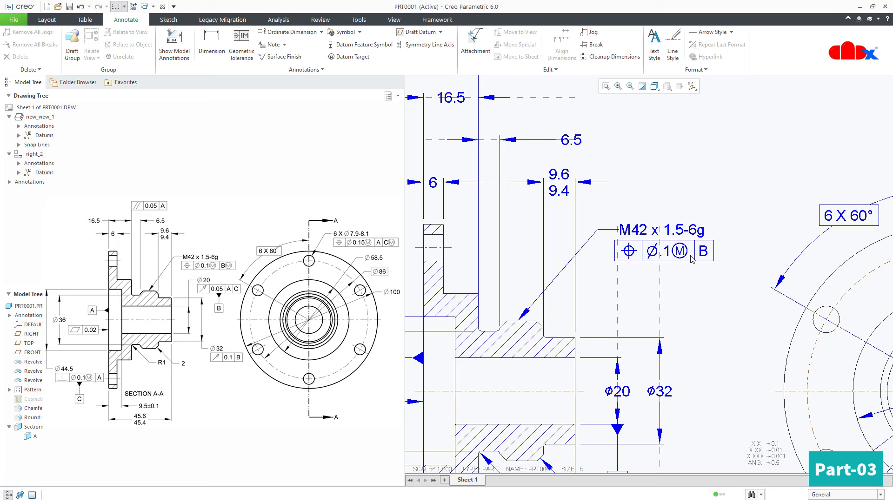
# - Relate the ⌀.1 position frame to the M42 note, then move both up and right together
pyautogui.click(674, 255)
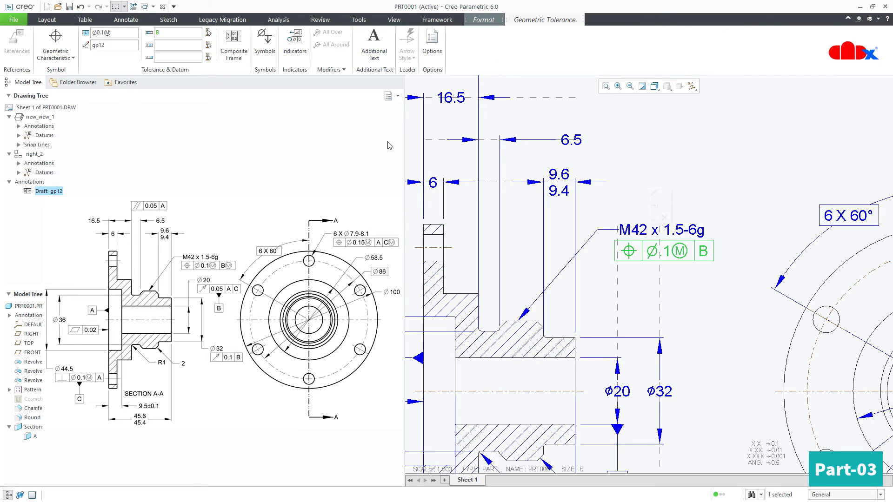
pyautogui.click(168, 19)
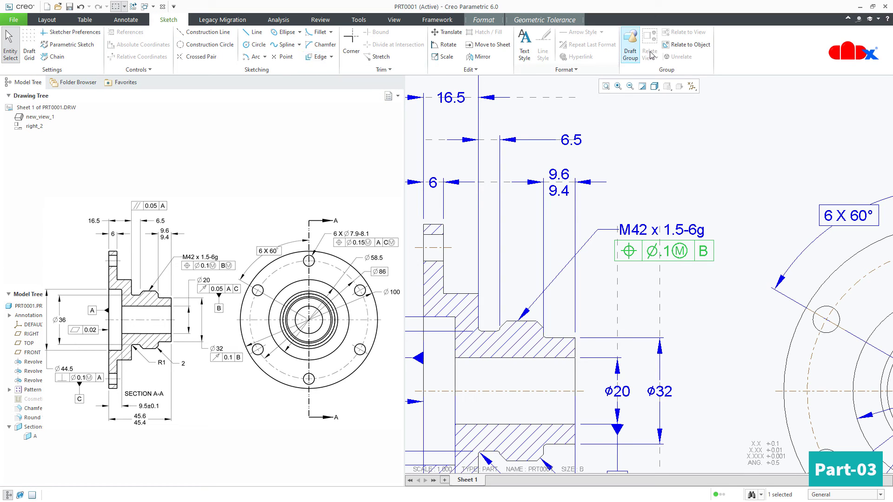
pyautogui.click(685, 44)
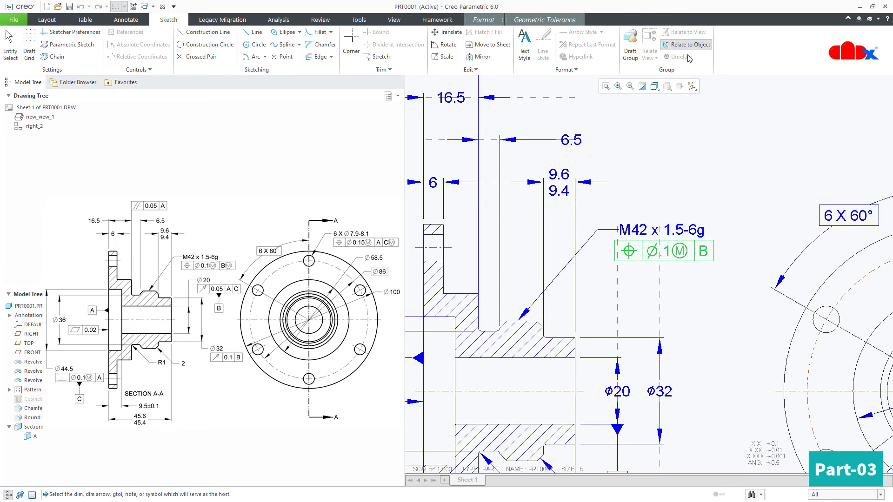
pyautogui.click(687, 231)
pyautogui.click(670, 231)
pyautogui.moveTo(670, 218); pyautogui.dragTo(686, 200)
pyautogui.click(686, 200)
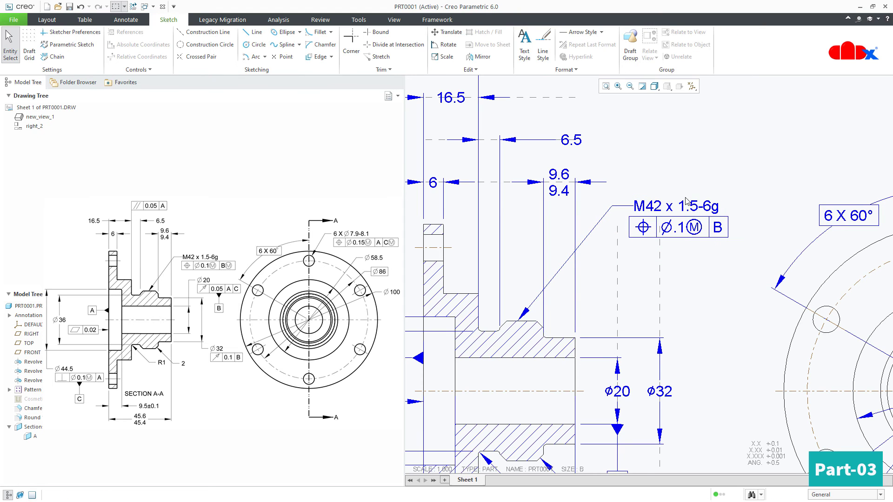